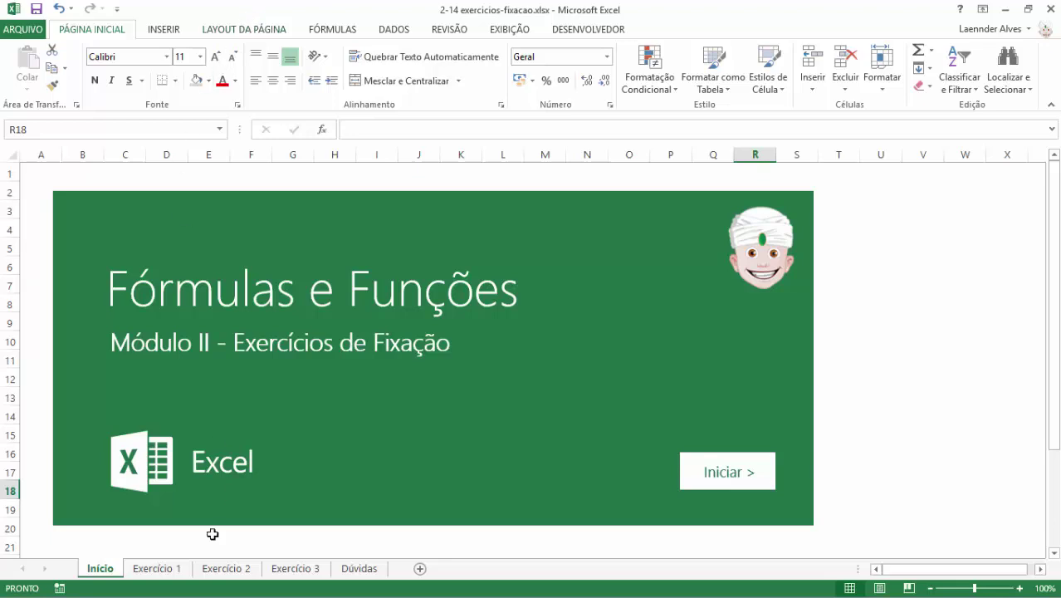
Leave the cover for Exercício 1, step through Exercício 2 and 3 with Avançar >, and return to Exercício 1
left_click(706, 490)
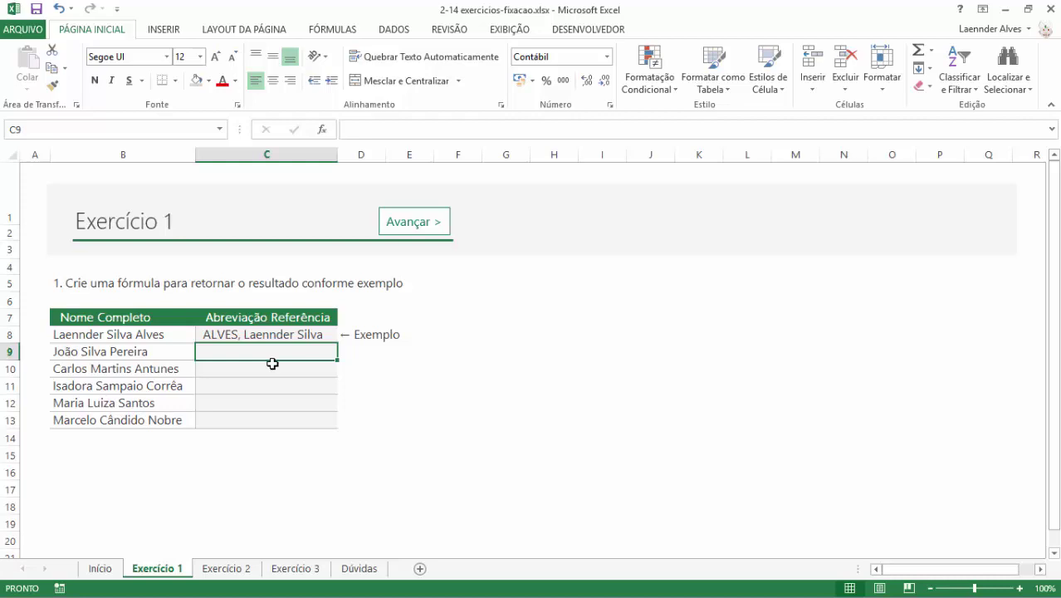
left_click(266, 365)
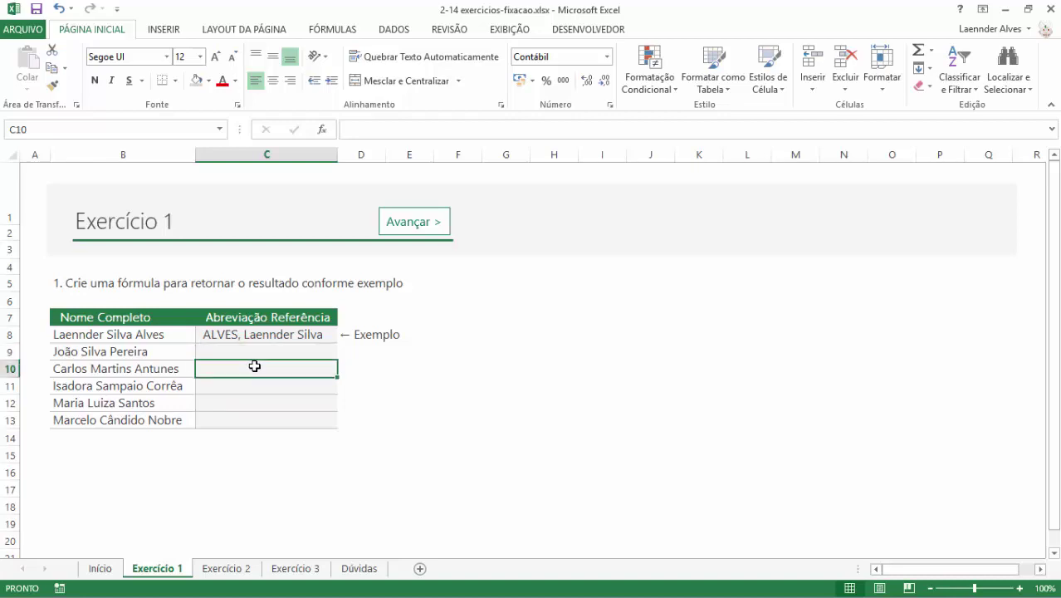
left_click(409, 224)
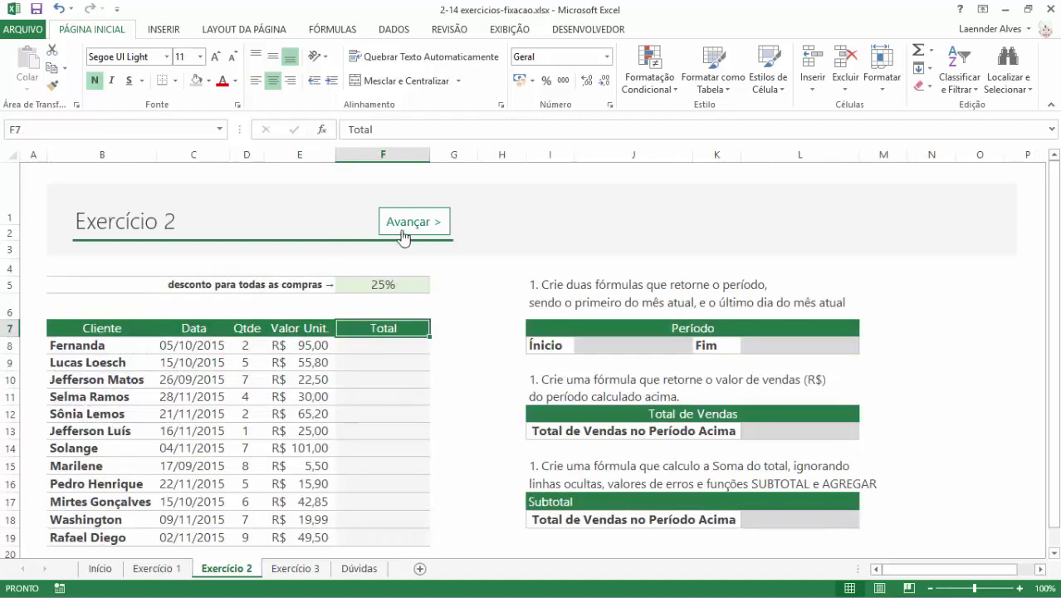
left_click(386, 345)
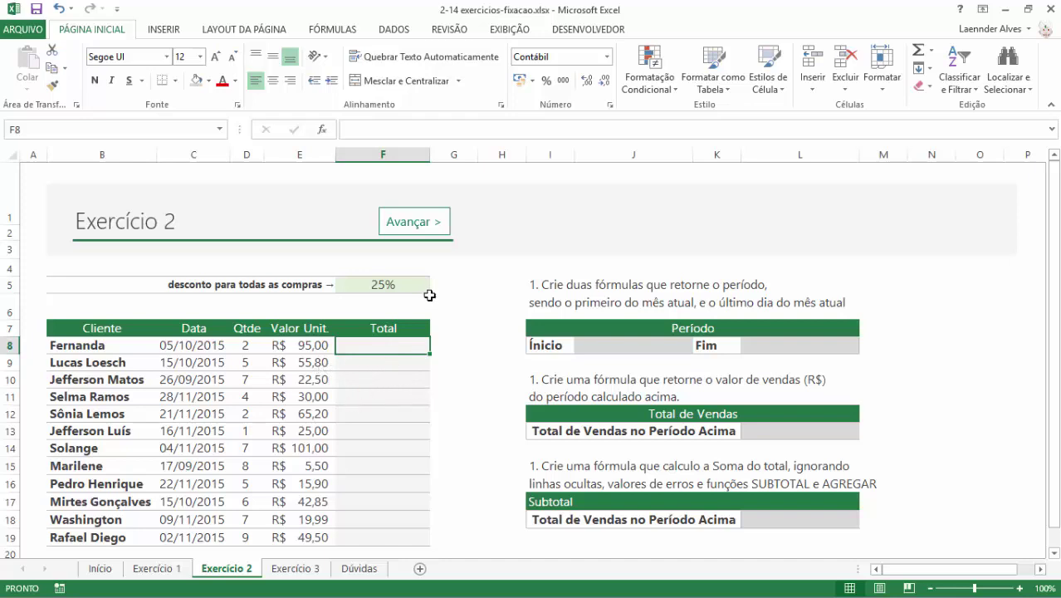
left_click(432, 230)
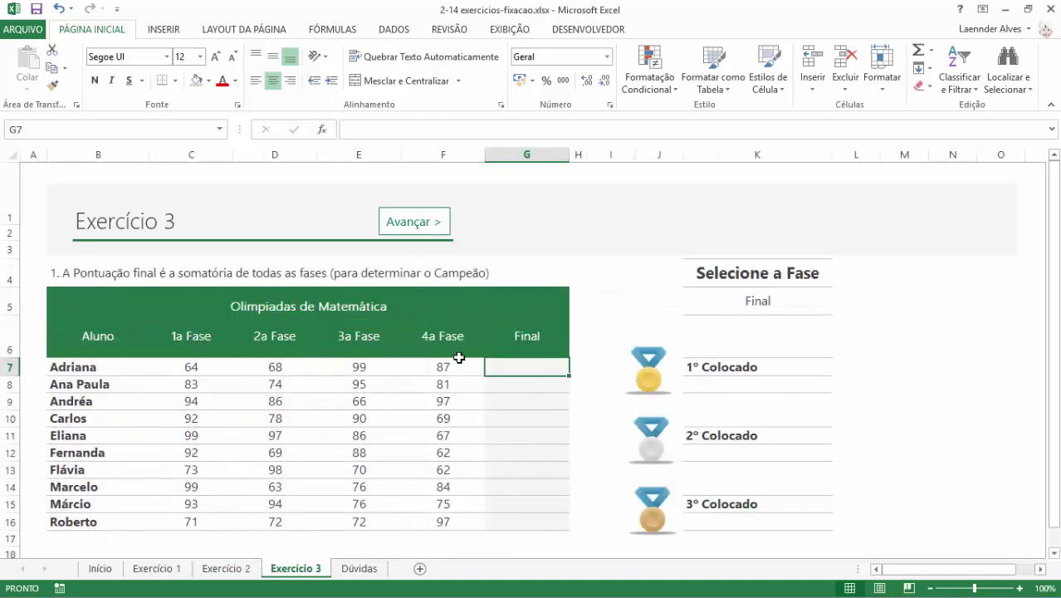
left_click(158, 571)
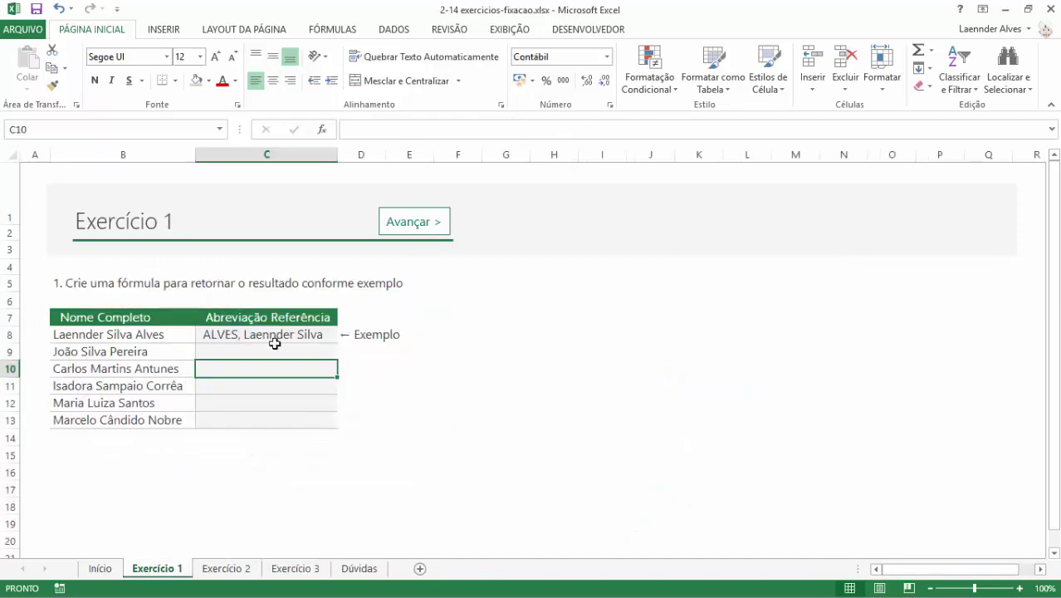
Review the full name in B9, the example abbreviation in C8, and the empty cells C9–C13
left_click(117, 350)
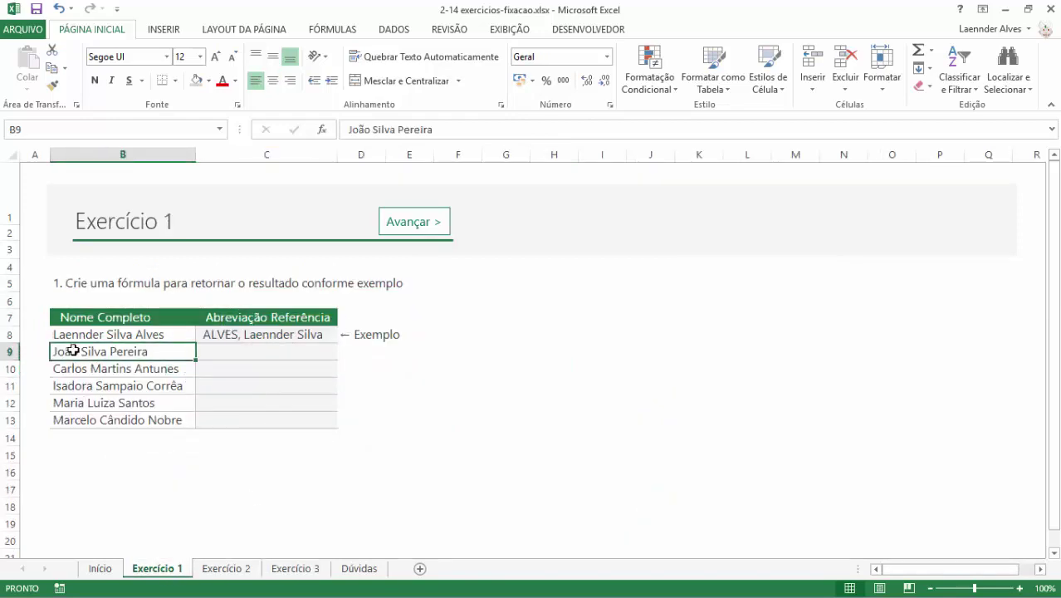
left_click(295, 332)
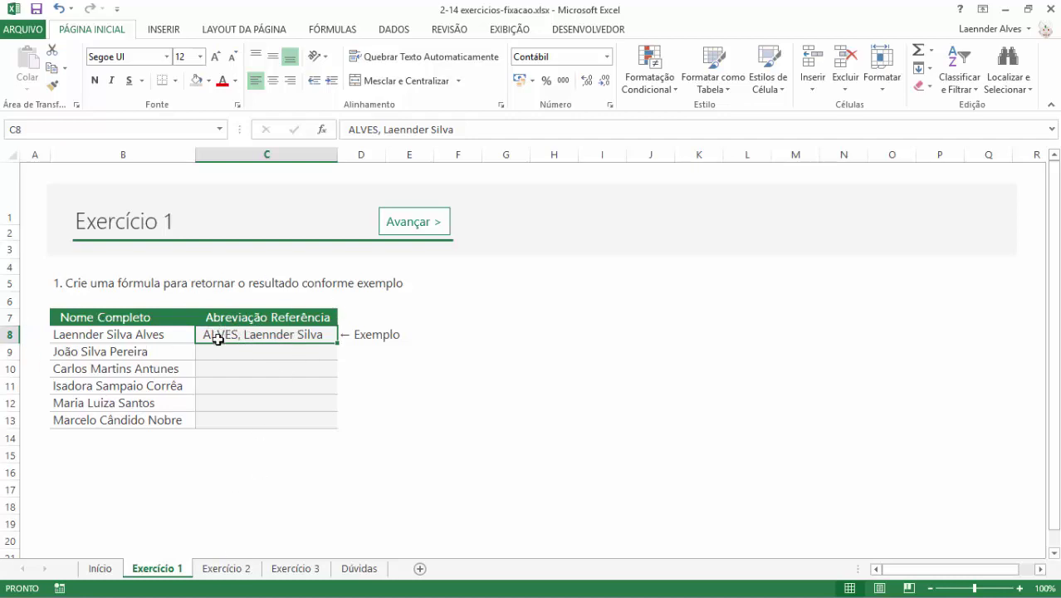
left_click(312, 349)
left_click(223, 334)
left_click(280, 352)
left_click(277, 368)
left_click(278, 385)
left_click(277, 400)
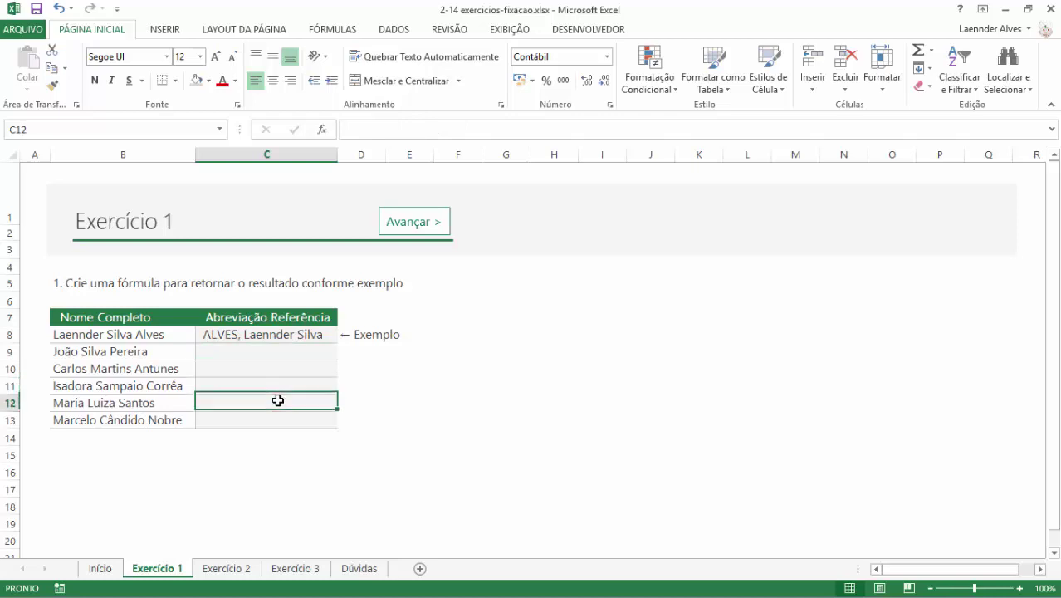
left_click(276, 415)
Advance to Exercício 2 and inspect row 8's Qtde, Valor Unit. and the empty Total cells F8–F9
left_click(412, 228)
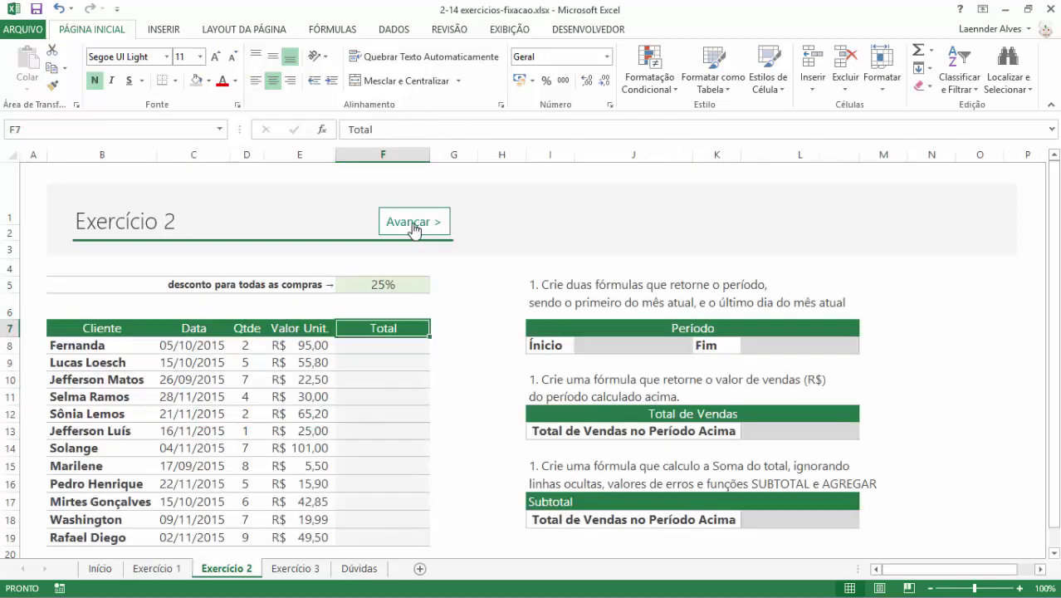
left_click(362, 344)
left_click(364, 362)
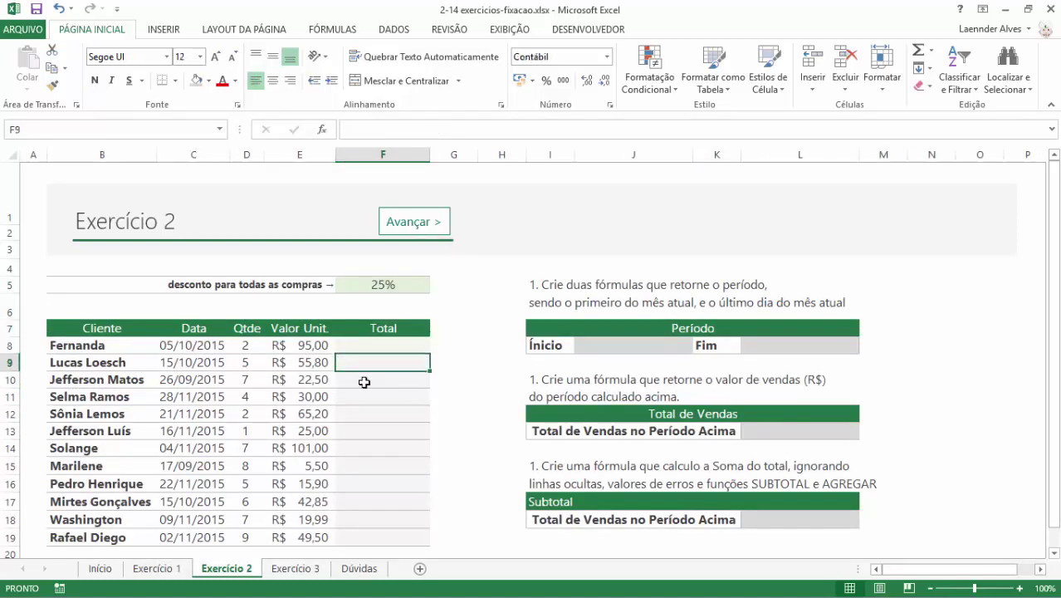
left_click(189, 345)
left_click(303, 345)
left_click(374, 344)
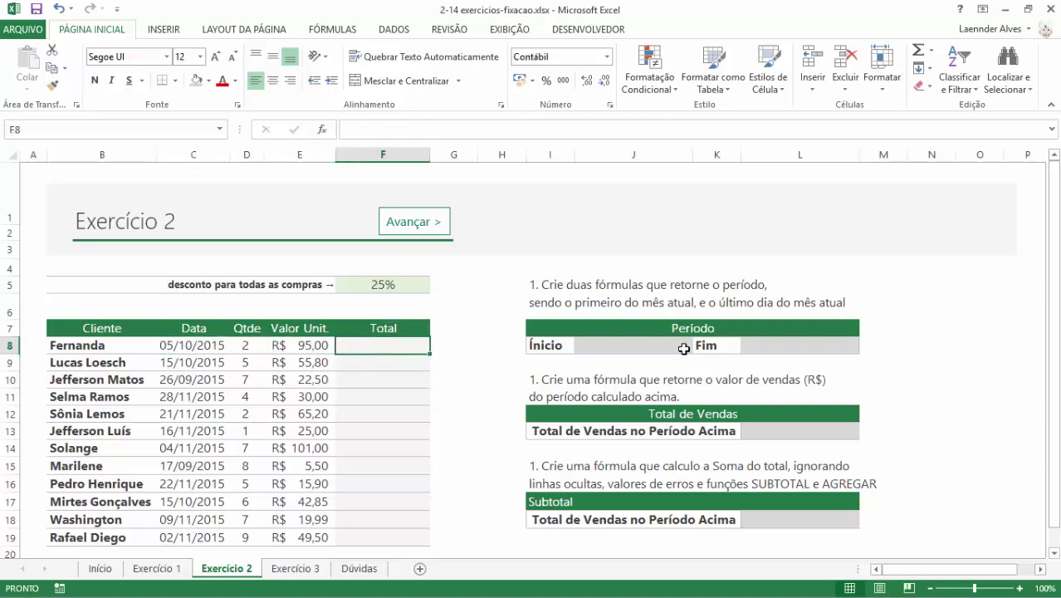
Inspect the Início (J8) and Fim (L8) date cells and the Total de Vendas result cell, leaving them unchanged
left_click(638, 345)
left_click(817, 348)
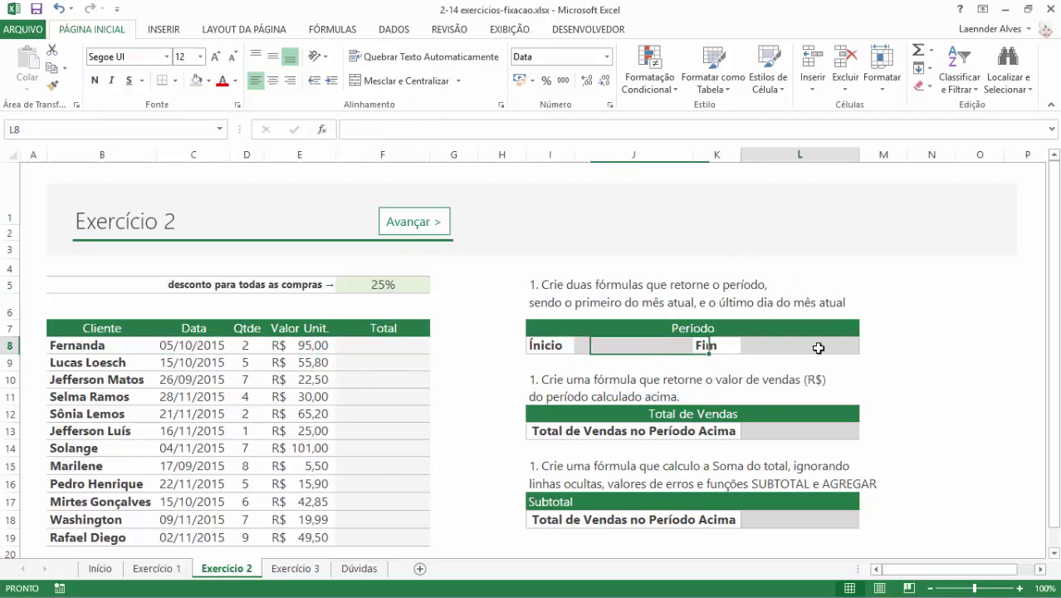
left_click(666, 342)
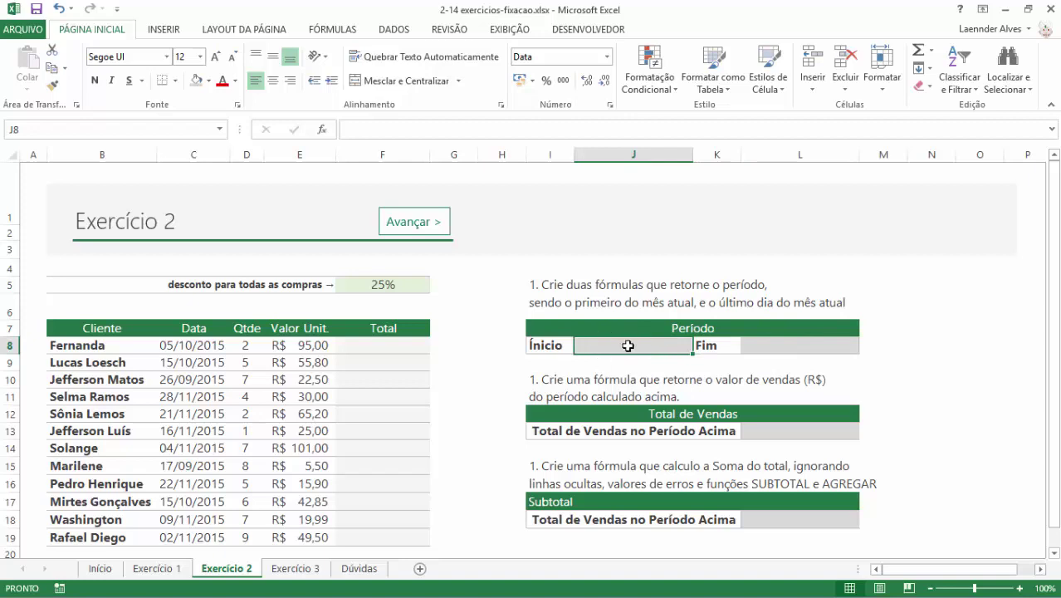
left_click(792, 346)
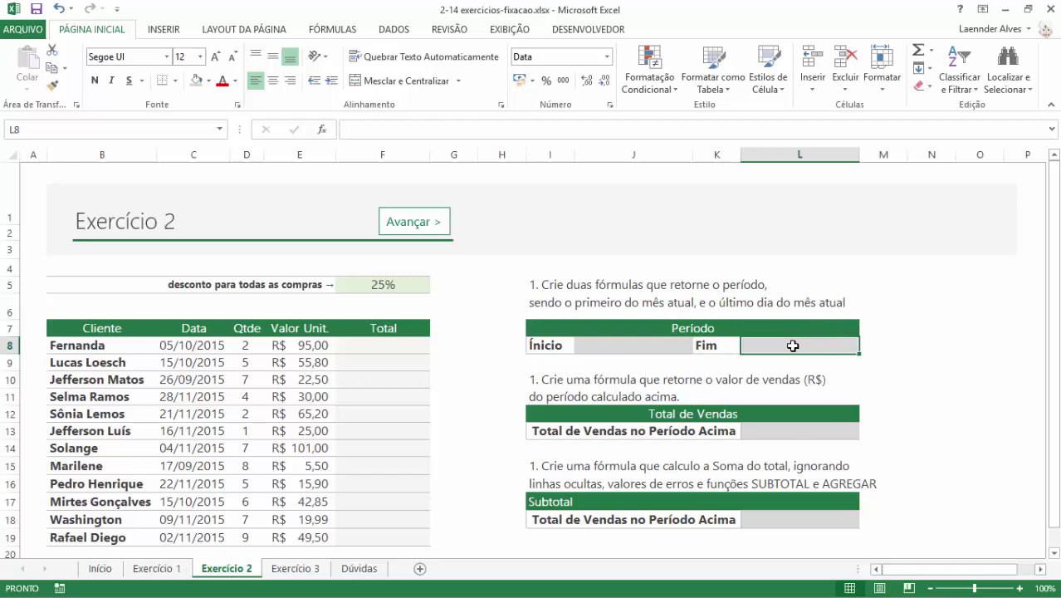
left_click(615, 345)
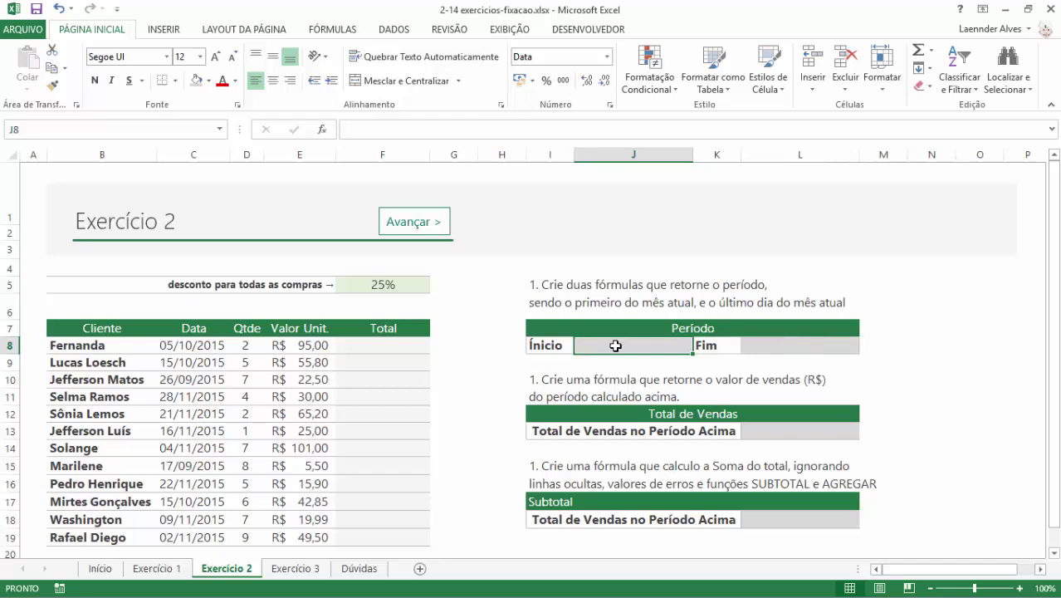
left_click(776, 348)
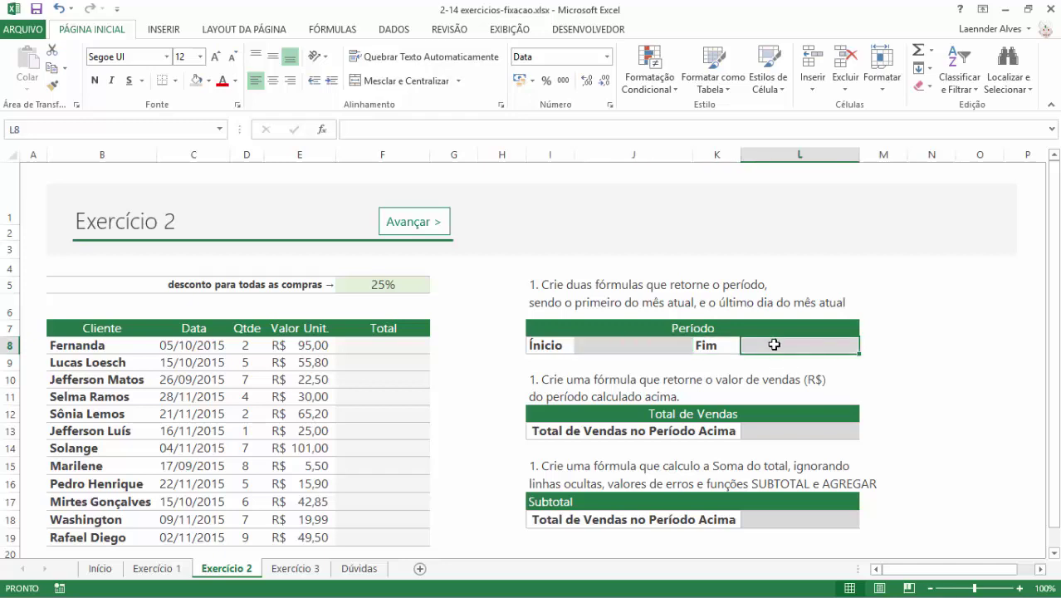
double_click(784, 426)
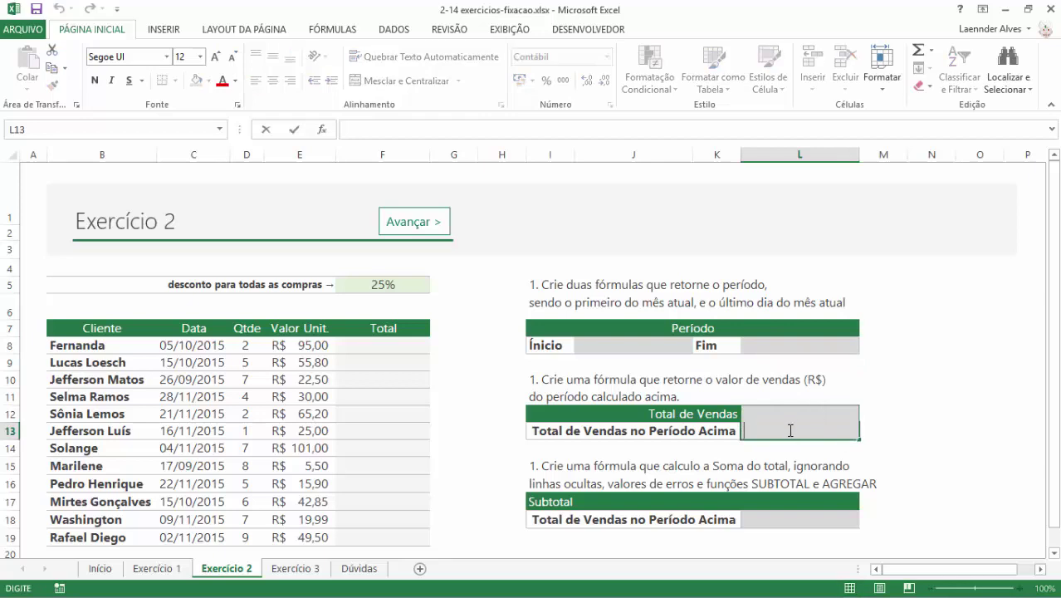
left_click(886, 427)
left_click(792, 429)
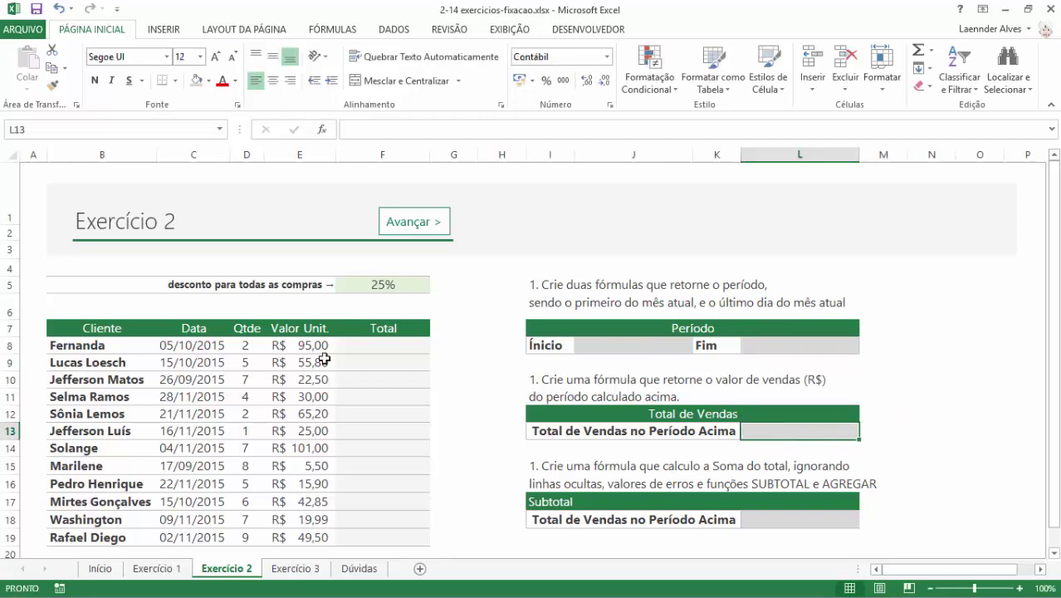
left_click(630, 341)
left_click(790, 347)
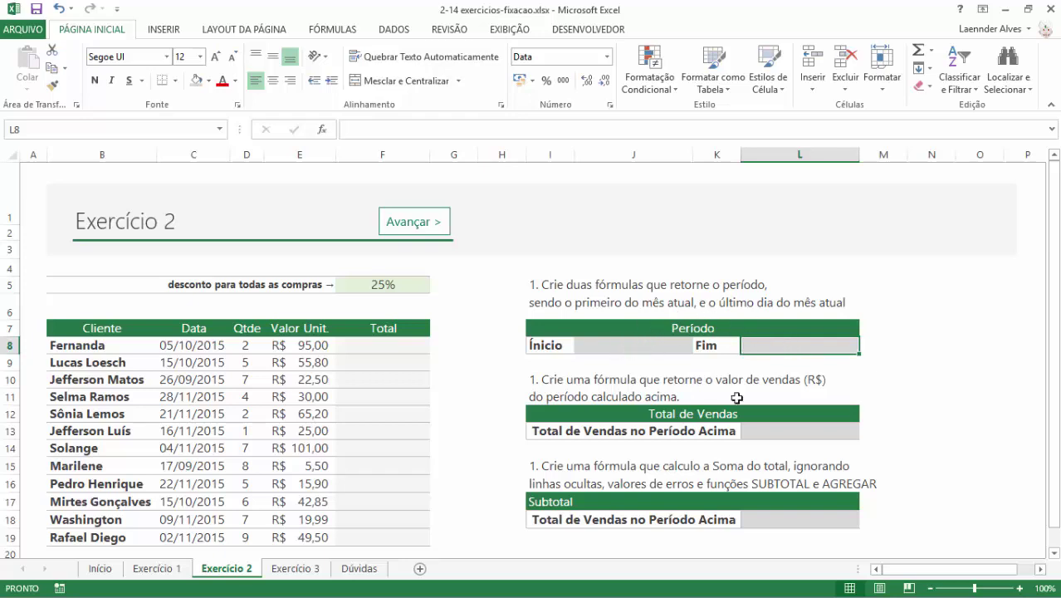
Check the Total de Vendas and Subtotal answer cells, a unit price, and the Cliente header B7
left_click(765, 429)
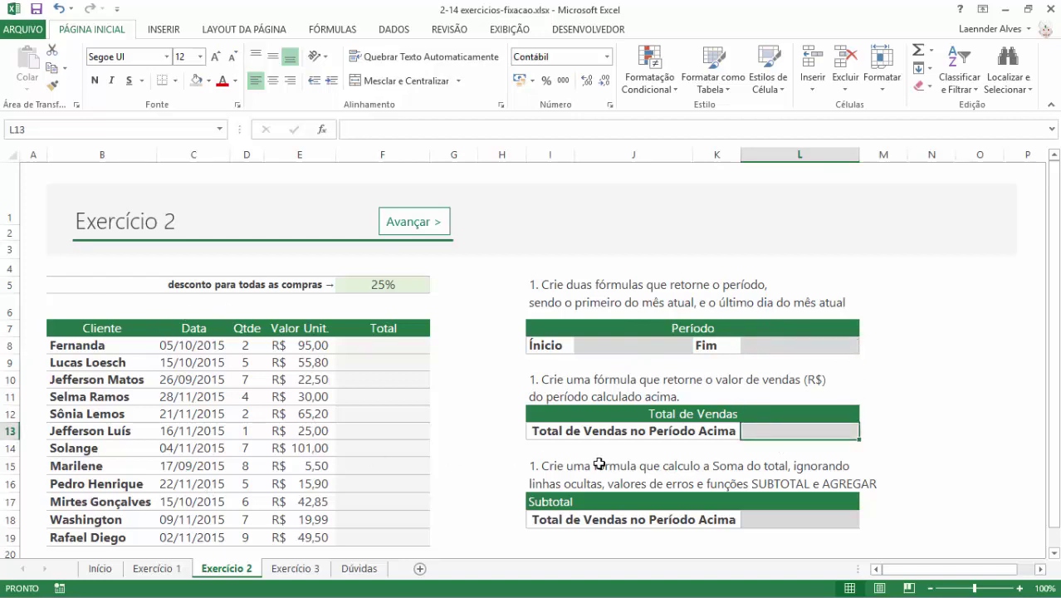
left_click(760, 514)
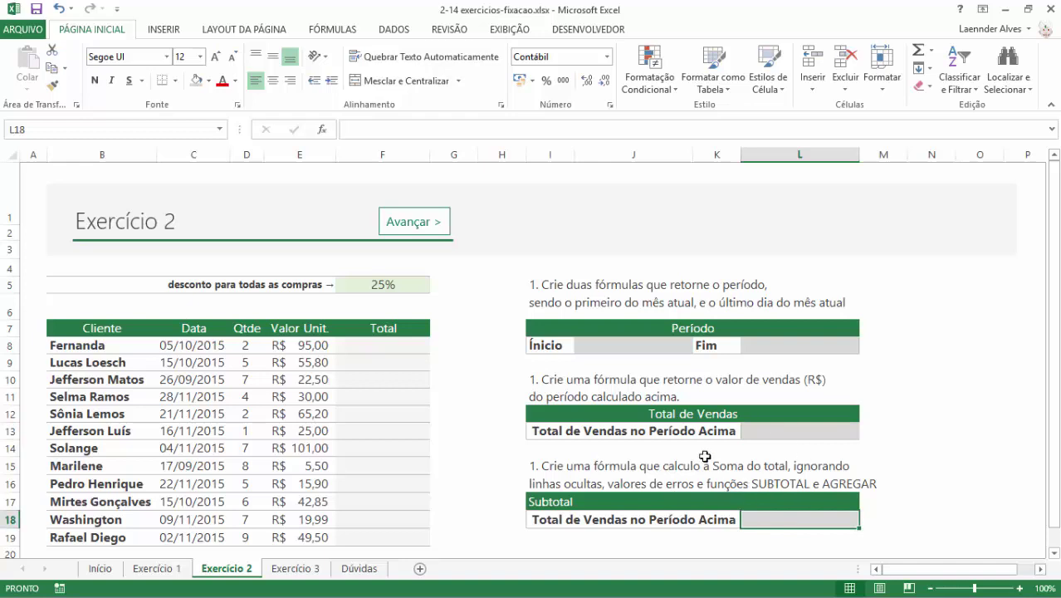
left_click(300, 394)
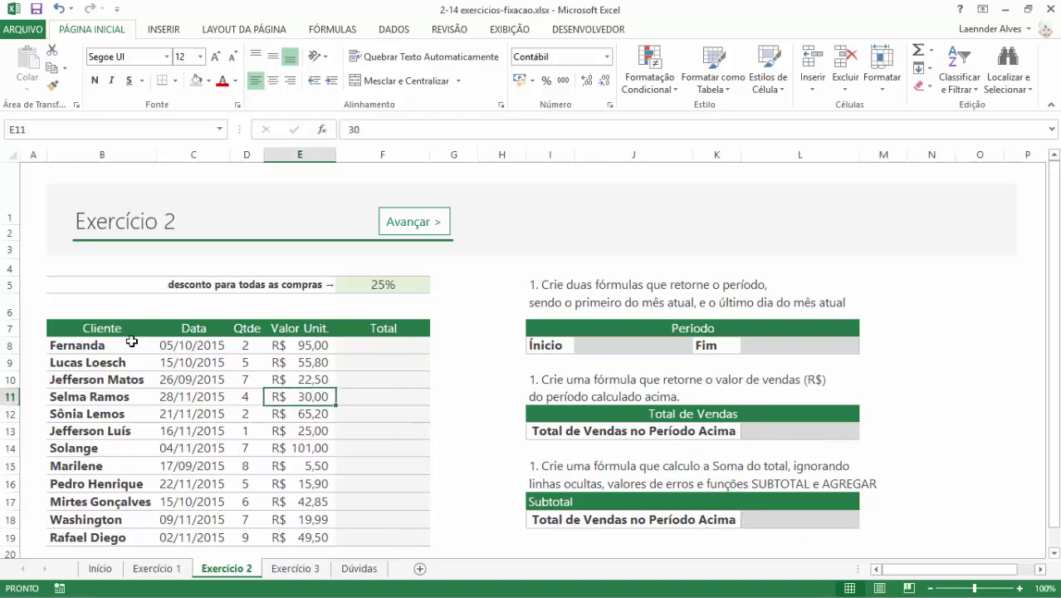
left_click(117, 330)
Add AutoFilter arrows to the customer table headers via DADOS > Filtro, then advance to Exercício 3
left_click(392, 30)
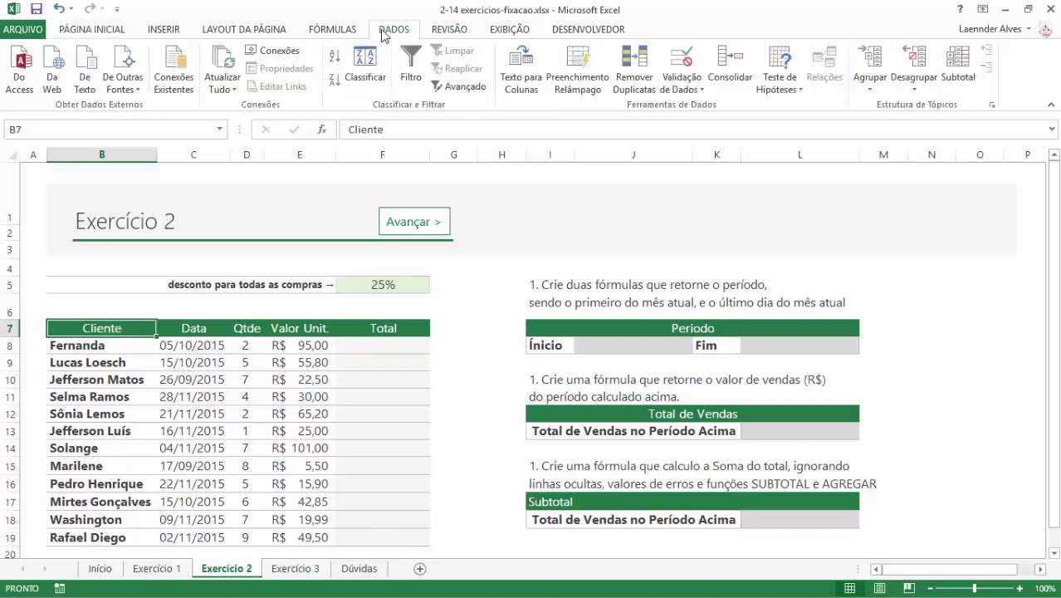
left_click(408, 66)
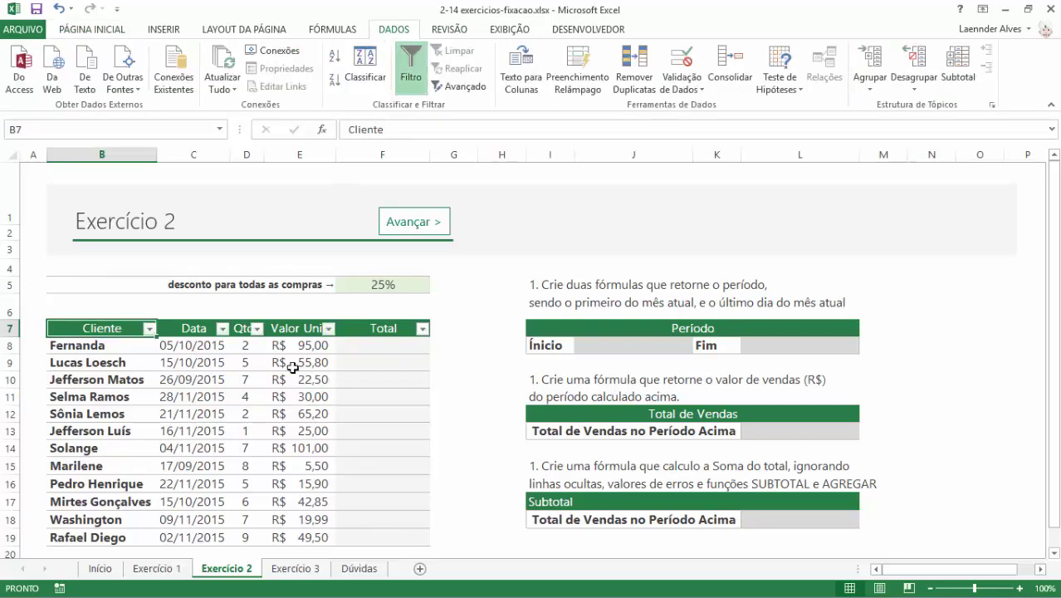
left_click(790, 517)
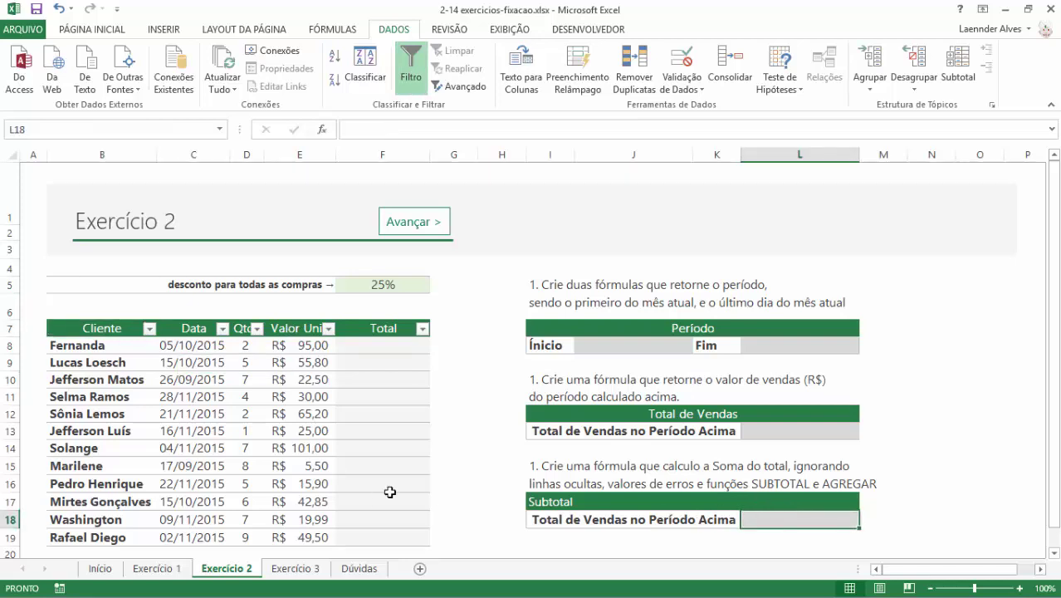
left_click(422, 229)
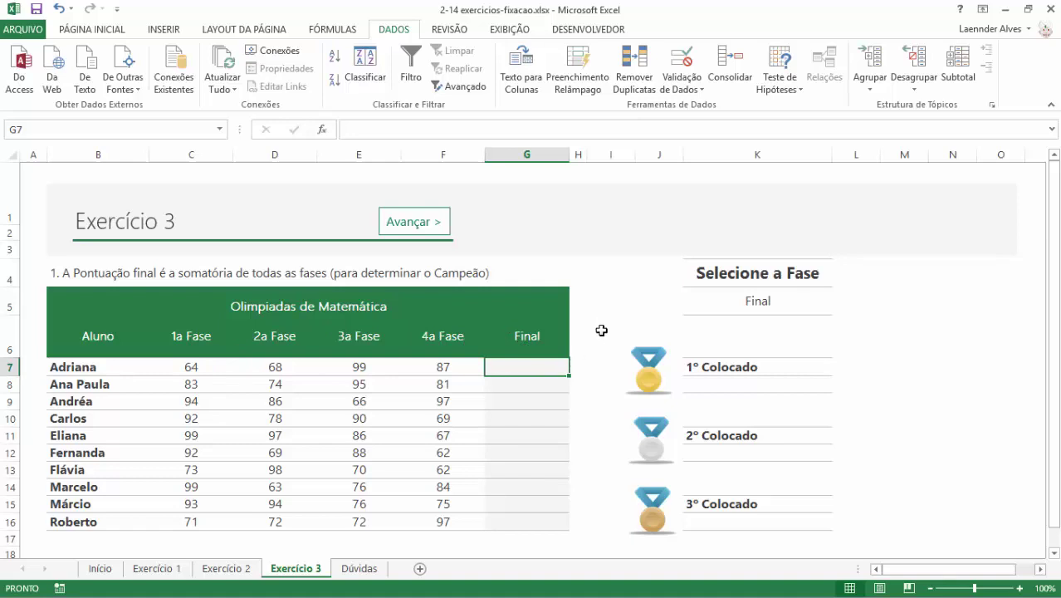
Switch the K5 phase selector through 1a, 2a and 3a Fase, checking the 1º–3º Colocado cells
left_click(747, 307)
left_click(839, 308)
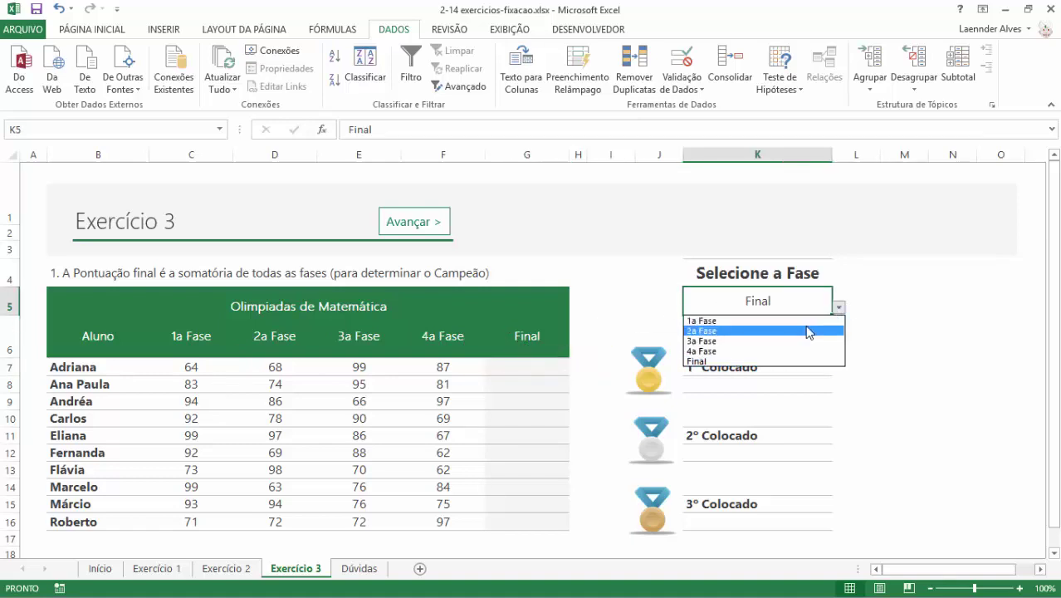
left_click(807, 316)
left_click(839, 307)
left_click(809, 330)
left_click(839, 308)
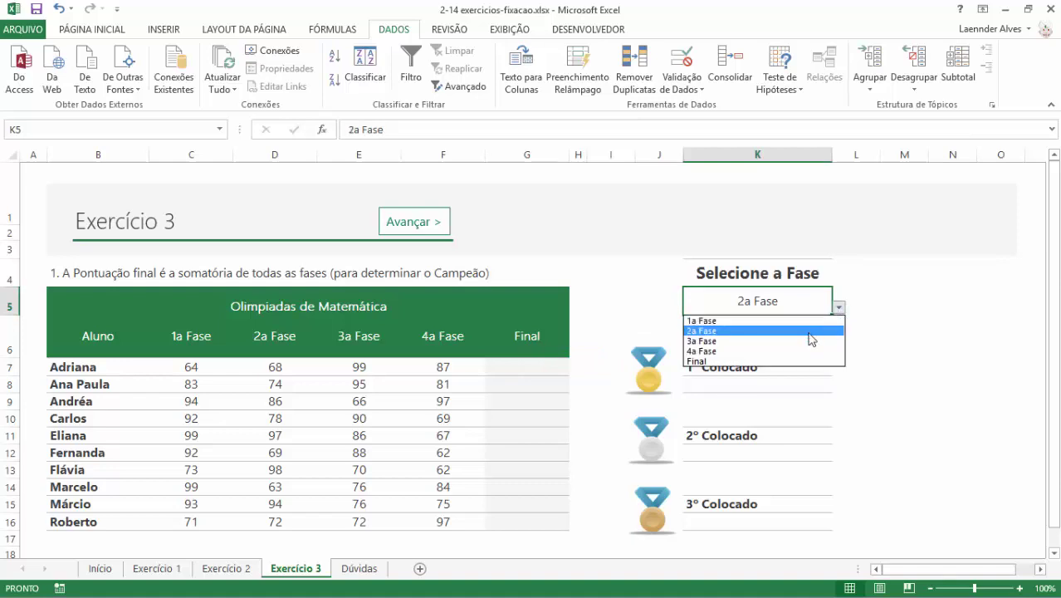
left_click(810, 340)
left_click(734, 390)
left_click(706, 452)
left_click(707, 519)
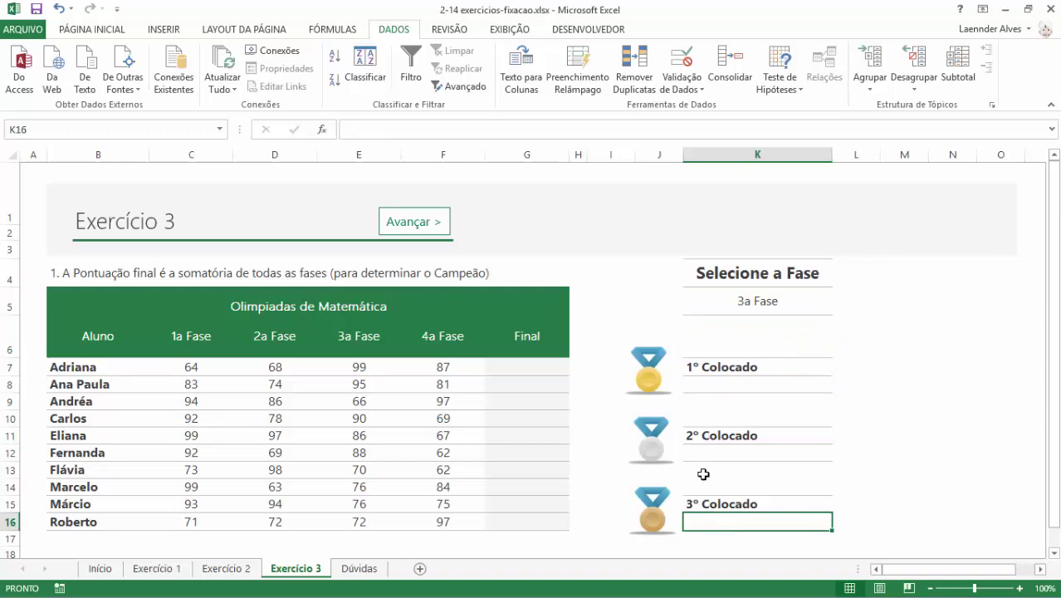
left_click(717, 384)
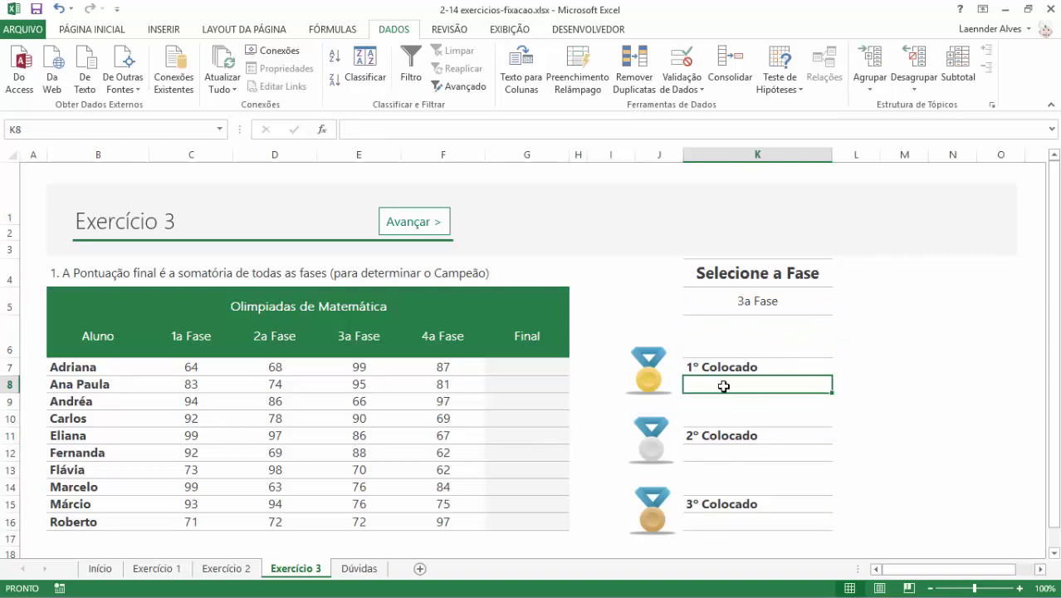
Set K5 back to 1a Fase and recheck the 1º, 2º and 3º Colocado answer cells
left_click(808, 300)
left_click(838, 308)
left_click(805, 323)
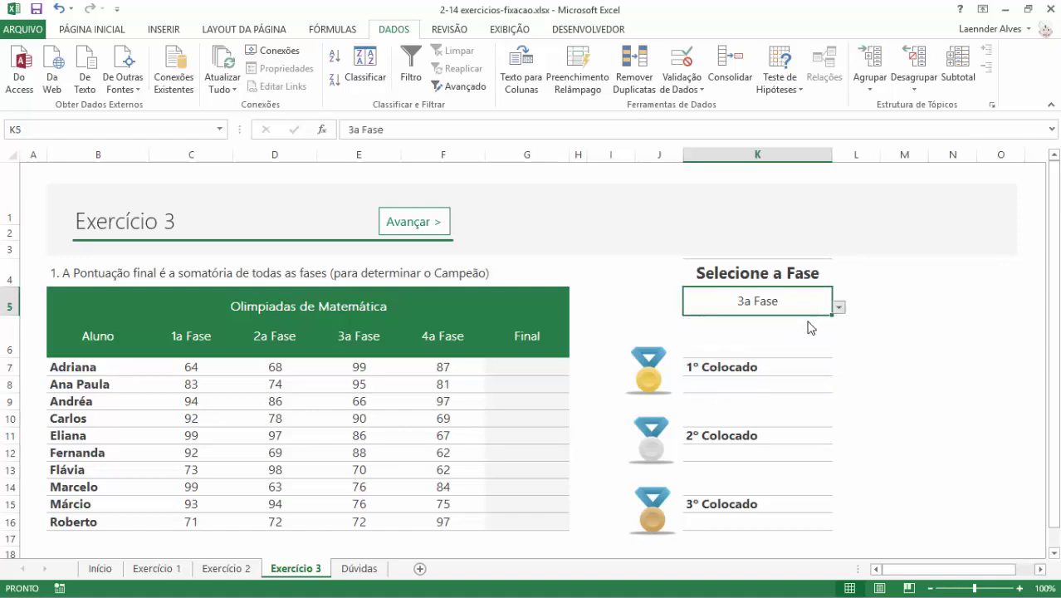
left_click(755, 383)
left_click(732, 454)
left_click(717, 506)
left_click(719, 522)
Switch through the Exercício 1, 2, 3 and 2 sheet tabs, finishing on the Dúvidas sheet
left_click(176, 568)
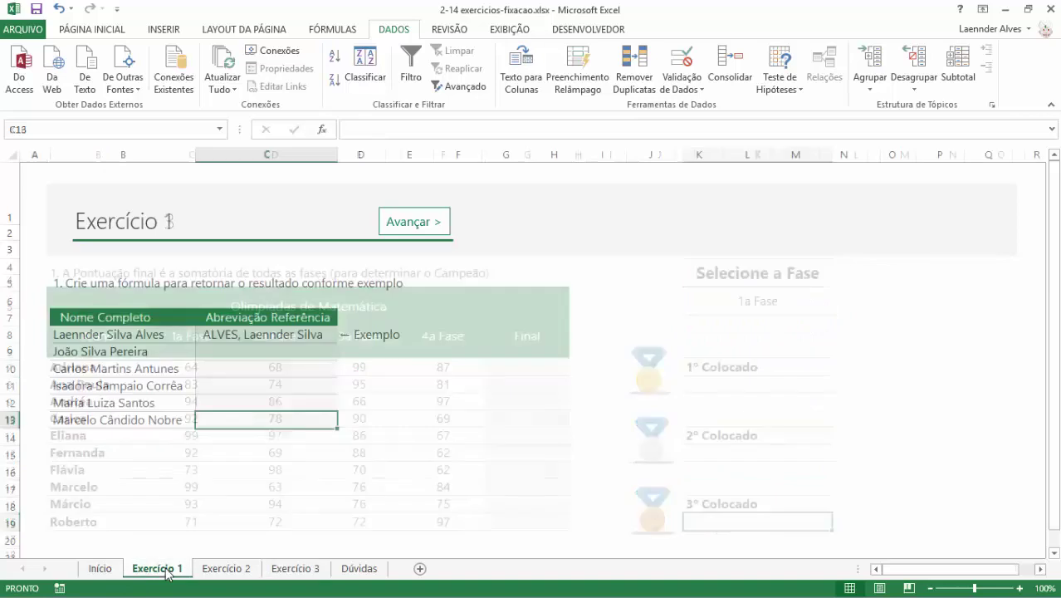
left_click(226, 568)
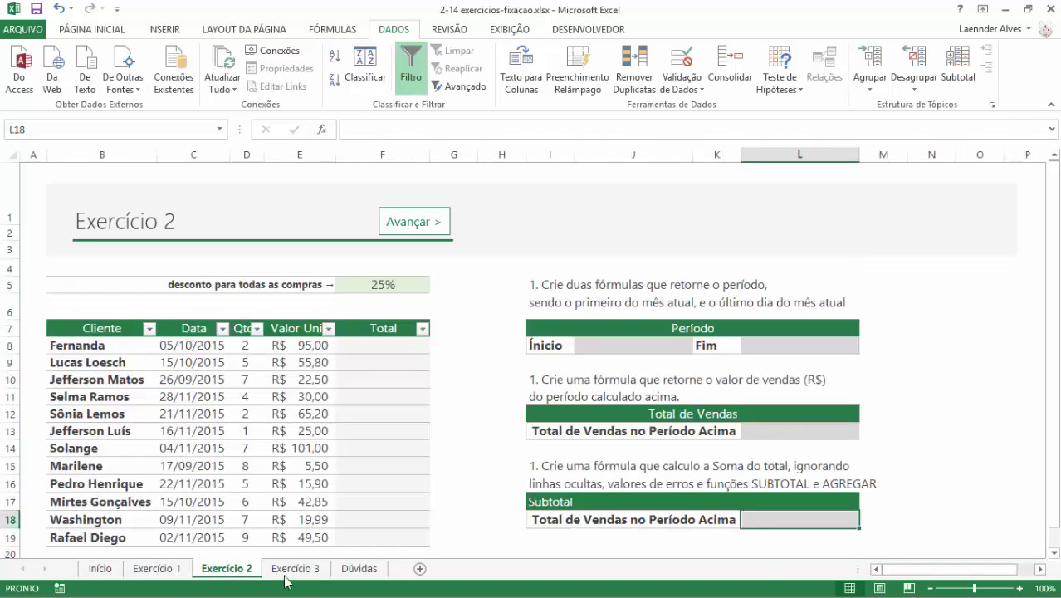
left_click(291, 569)
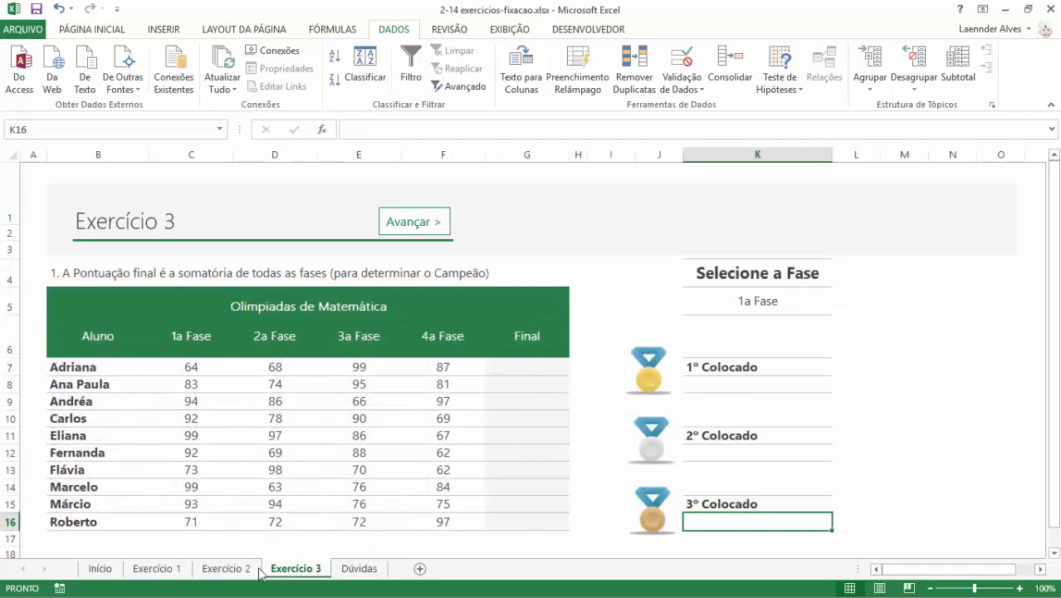
left_click(230, 571)
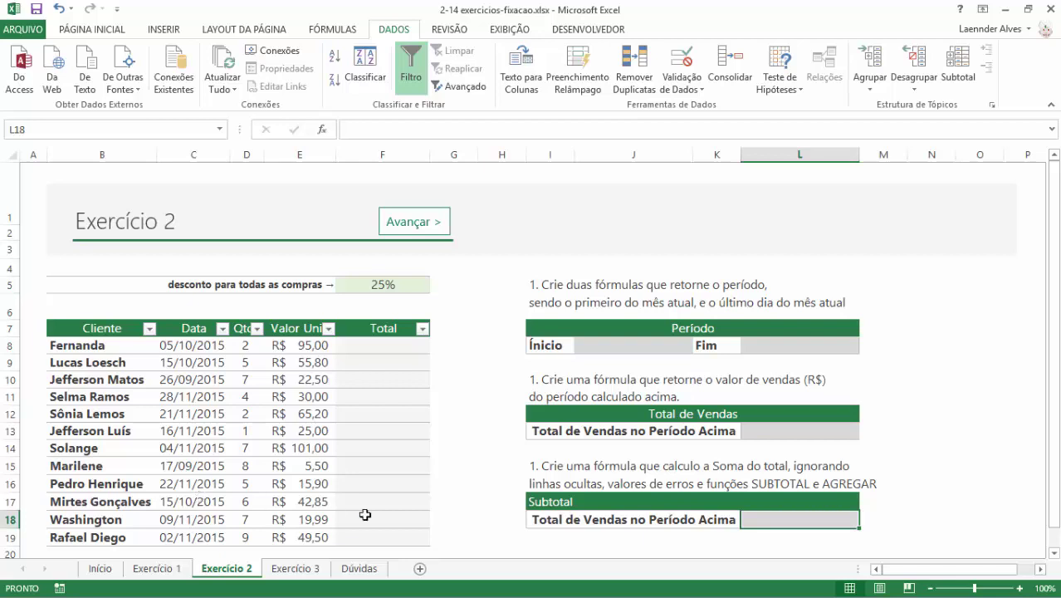
left_click(359, 568)
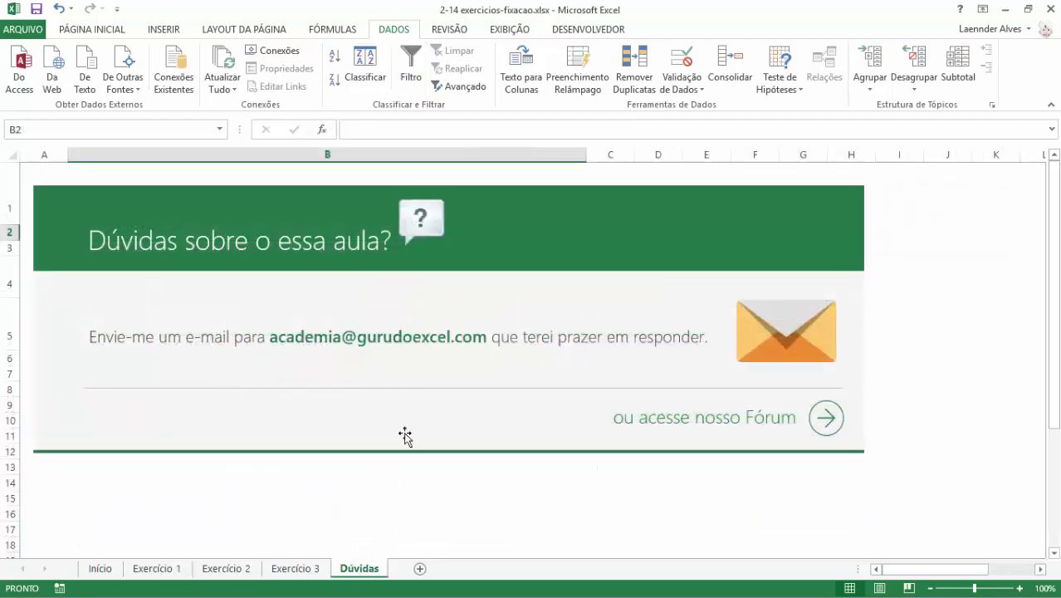